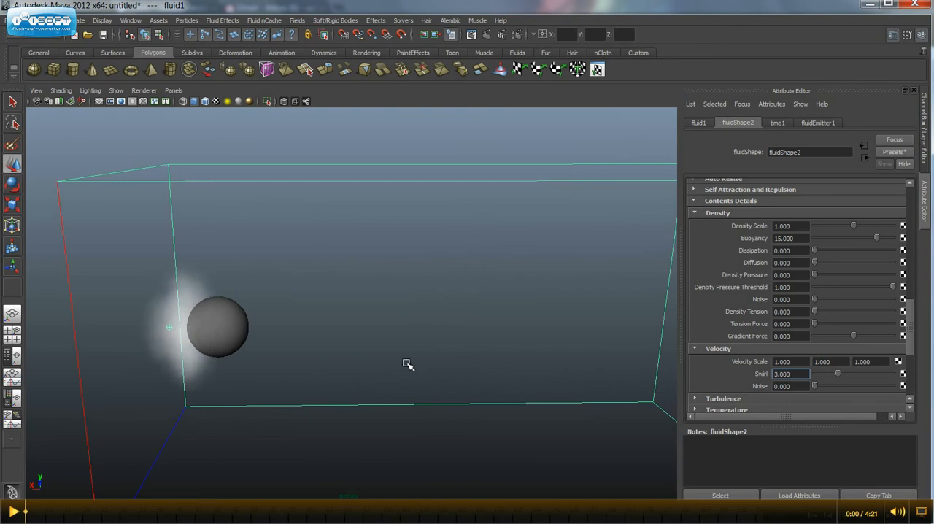
Examine the white smoke flowing past the sphere inside the fluid container from several angles and distances.
{"action": "left_click_drag", "start_coordinate": [406, 365], "coordinate": [397, 346], "text": "alt"}
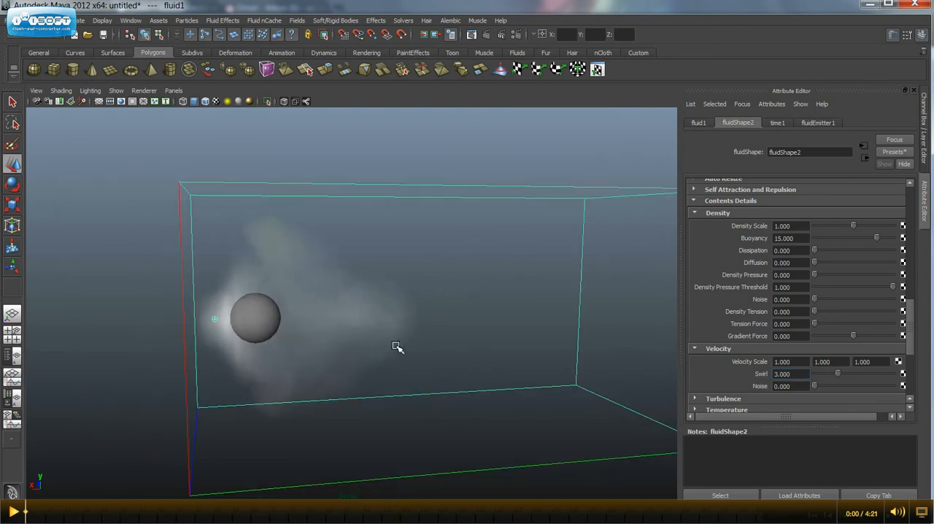
{"action": "left_click_drag", "start_coordinate": [467, 361], "coordinate": [367, 342], "text": "alt"}
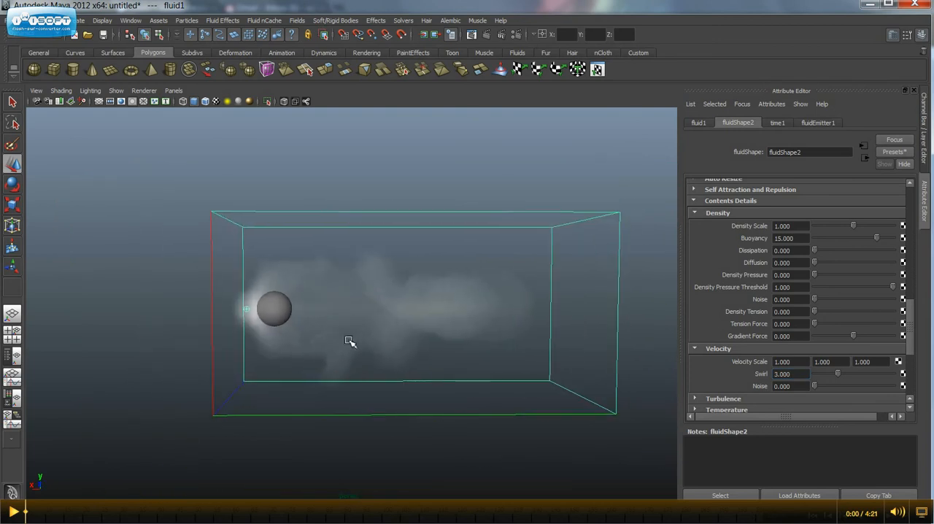
{"action": "left_click_drag", "start_coordinate": [255, 317], "coordinate": [296, 341], "text": "alt"}
{"action": "scroll", "coordinate": [322, 346], "scroll_direction": "up", "scroll_amount": 4}
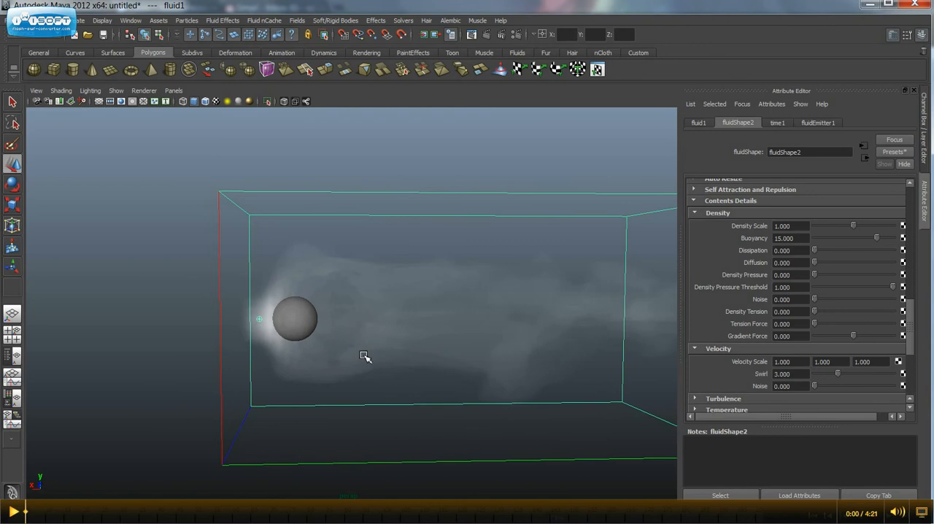
{"action": "left_click_drag", "start_coordinate": [367, 354], "coordinate": [313, 346], "text": "alt"}
{"action": "middle_click_drag", "start_coordinate": [364, 342], "coordinate": [333, 367], "text": "alt"}
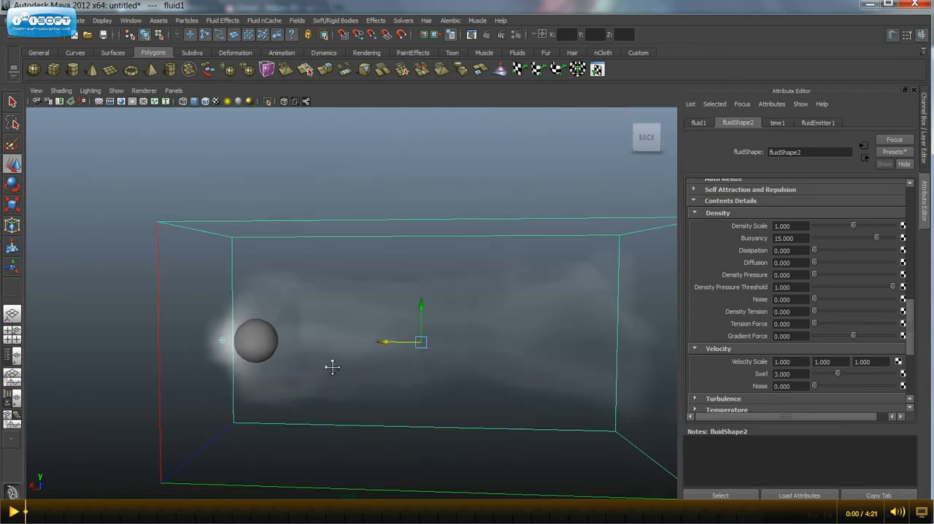
{"action": "left_click_drag", "start_coordinate": [333, 368], "coordinate": [369, 336], "text": "alt"}
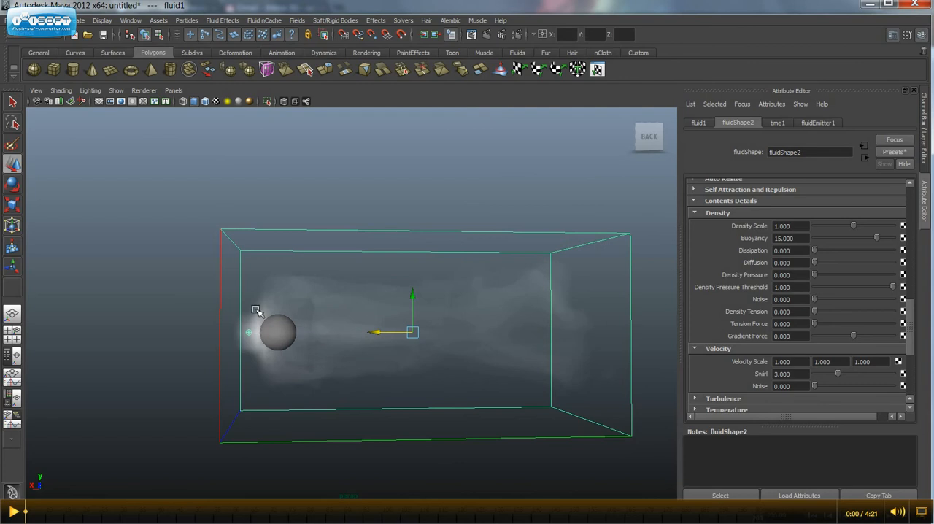
{"action": "left_click_drag", "start_coordinate": [408, 377], "coordinate": [261, 372], "text": "alt"}
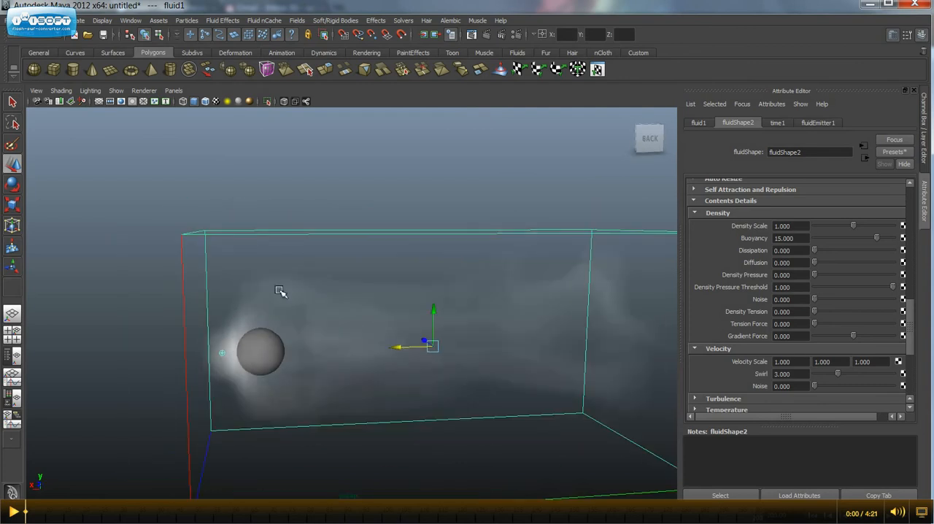
{"action": "left_click_drag", "start_coordinate": [371, 384], "coordinate": [387, 334], "text": "alt"}
{"action": "middle_click_drag", "start_coordinate": [388, 334], "coordinate": [321, 336], "text": "alt"}
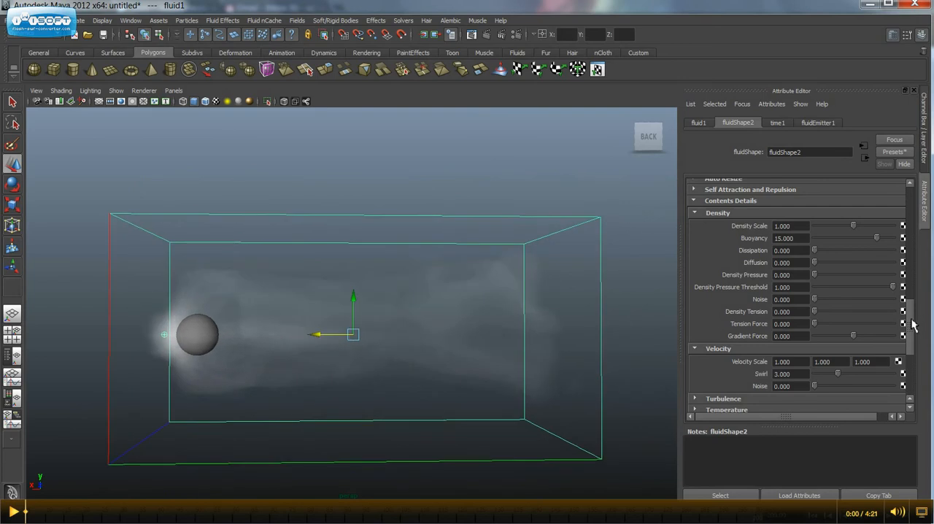
Collapse the fluid shape's Density and Velocity attribute groups and expand its Shading attributes.
{"action": "mouse_move", "coordinate": [912, 325]}
{"action": "left_mouse_down"}
{"action": "mouse_move", "coordinate": [910, 365]}
{"action": "mouse_move", "coordinate": [917, 320]}
{"action": "left_mouse_up"}
{"action": "left_click", "coordinate": [695, 235]}
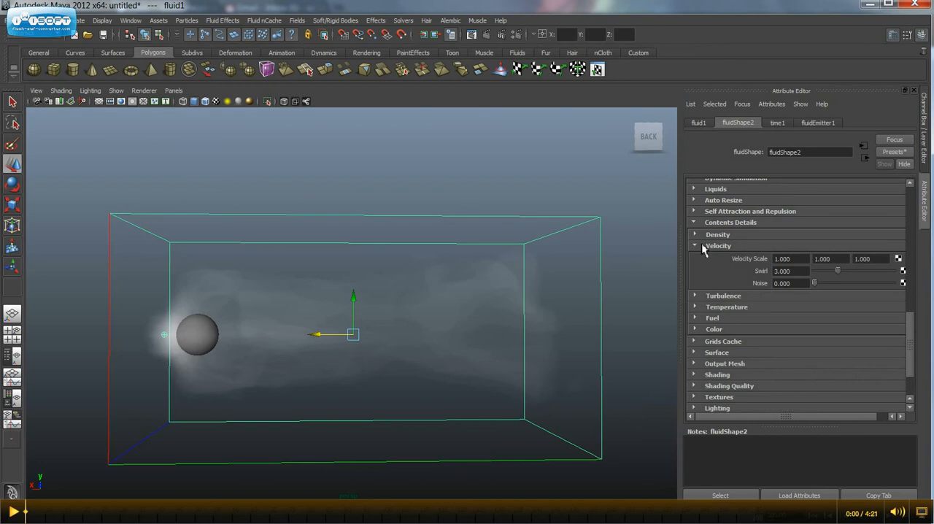
{"action": "left_click", "coordinate": [695, 246]}
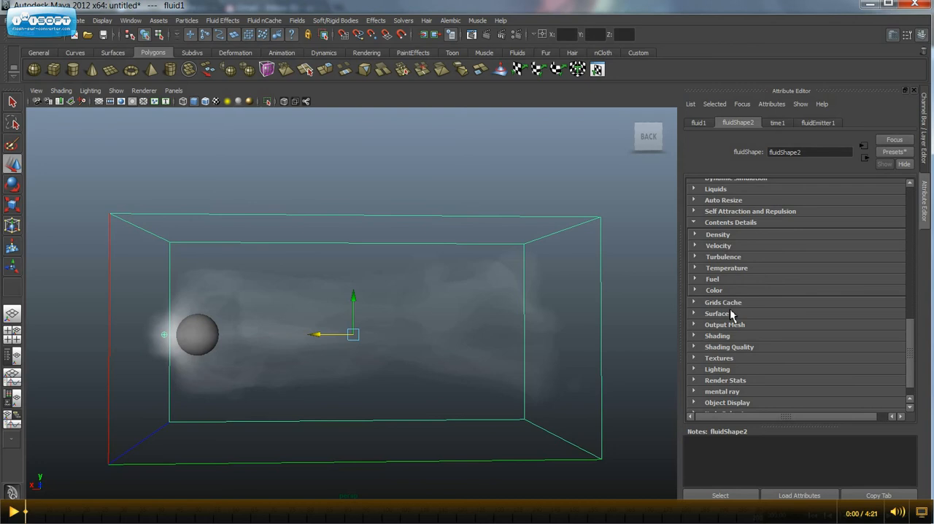
{"action": "scroll", "coordinate": [732, 309], "scroll_direction": "down", "scroll_amount": 1}
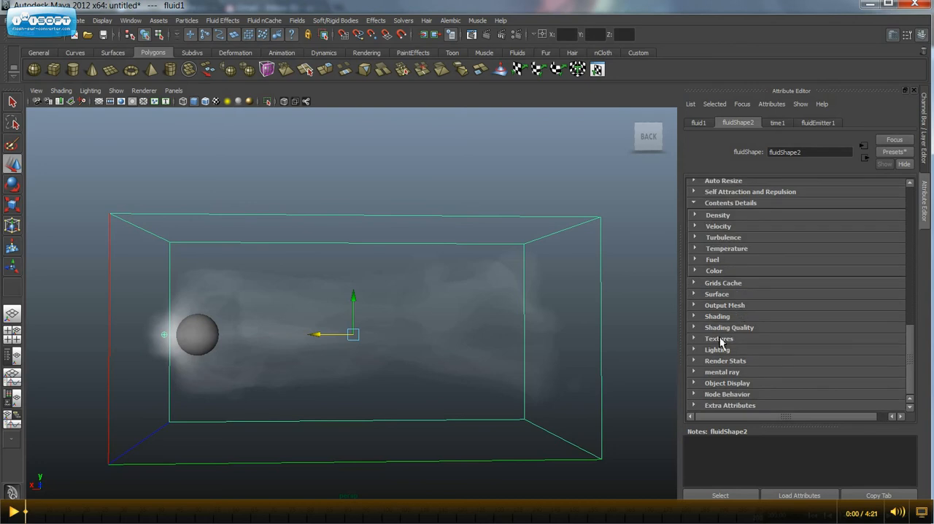
{"action": "scroll", "coordinate": [721, 343], "scroll_direction": "up", "scroll_amount": 1}
{"action": "scroll", "coordinate": [719, 357], "scroll_direction": "down", "scroll_amount": 1}
{"action": "left_click", "coordinate": [713, 319]}
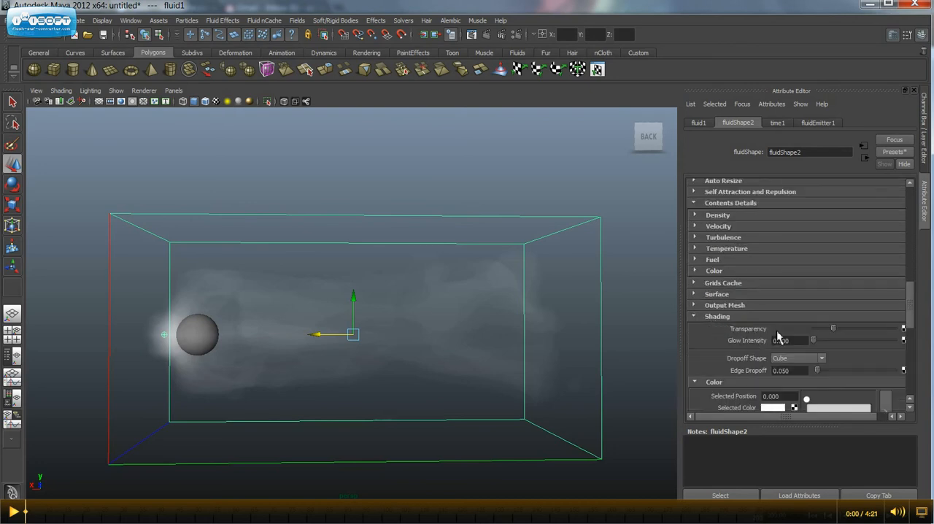
Change the Selected Color of the fluid's shading Color ramp to black.
{"action": "scroll", "coordinate": [746, 332], "scroll_direction": "down", "scroll_amount": 1}
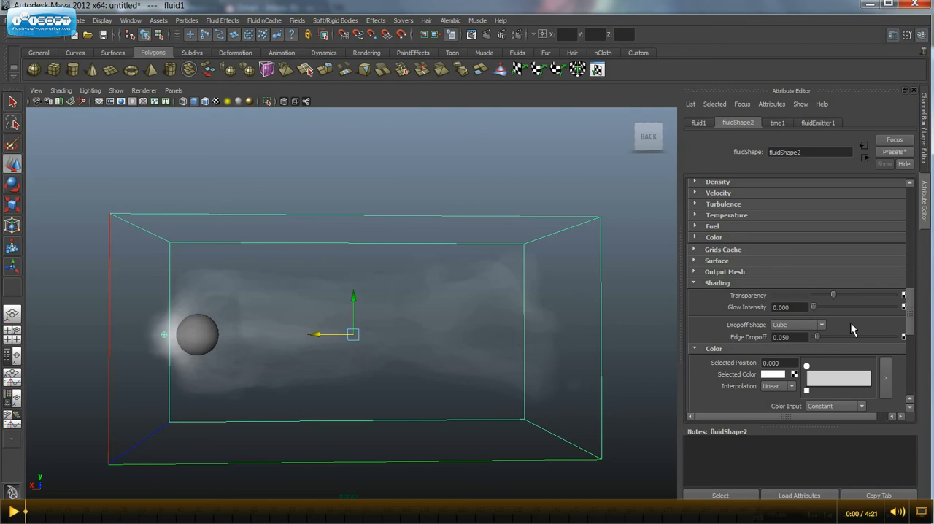
{"action": "scroll", "coordinate": [851, 328], "scroll_direction": "down", "scroll_amount": 2}
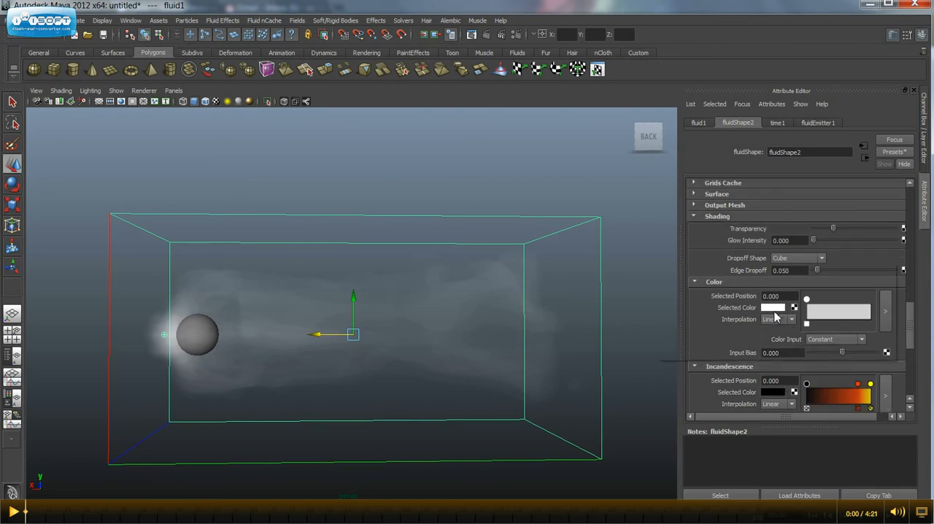
{"action": "left_click", "coordinate": [774, 309]}
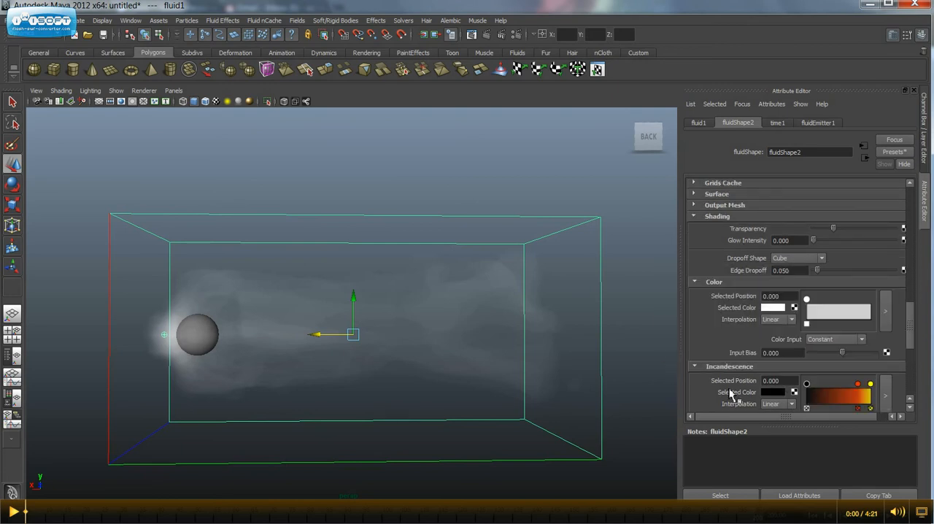
{"action": "left_click", "coordinate": [774, 308]}
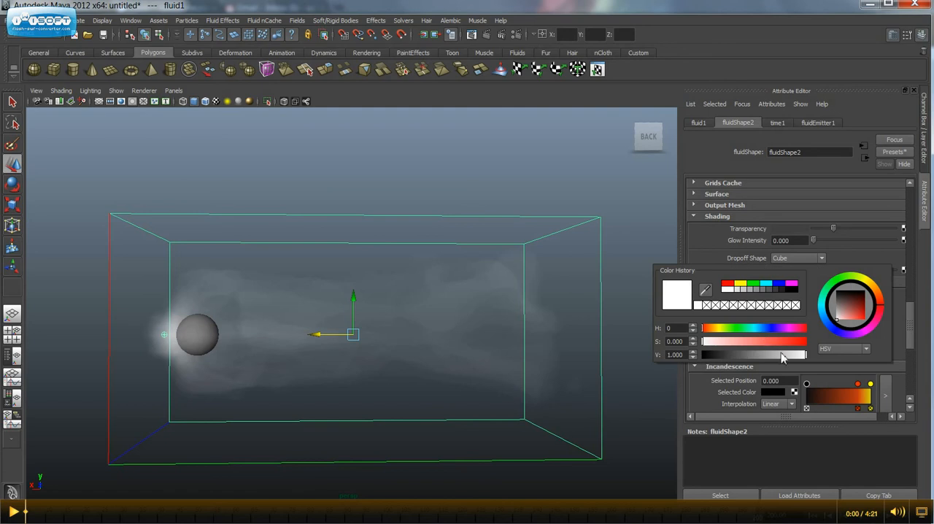
{"action": "left_click_drag", "start_coordinate": [783, 357], "coordinate": [617, 357]}
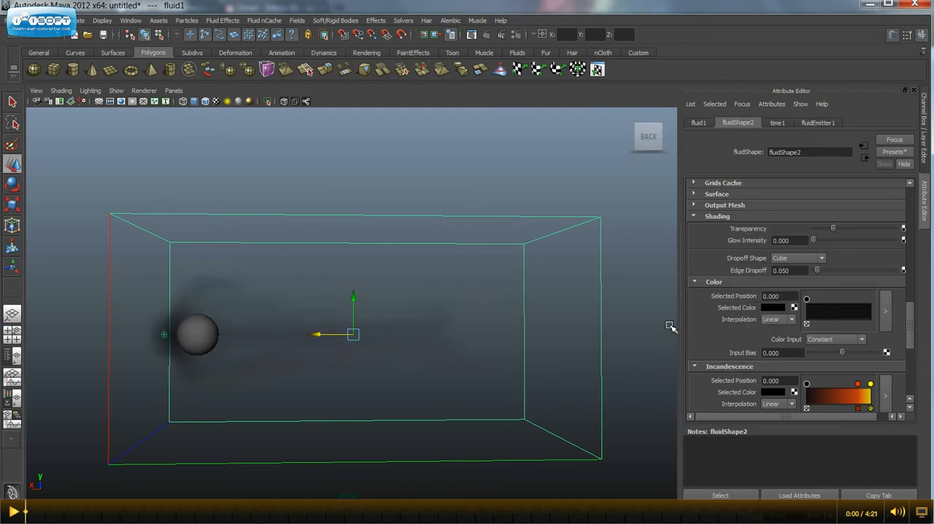
Move the Incandescence ramp's black marker to about 0.739 and the yellow one to about 0.852, and add another yellow marker at 1.000.
{"action": "scroll", "coordinate": [811, 356], "scroll_direction": "down", "scroll_amount": 3}
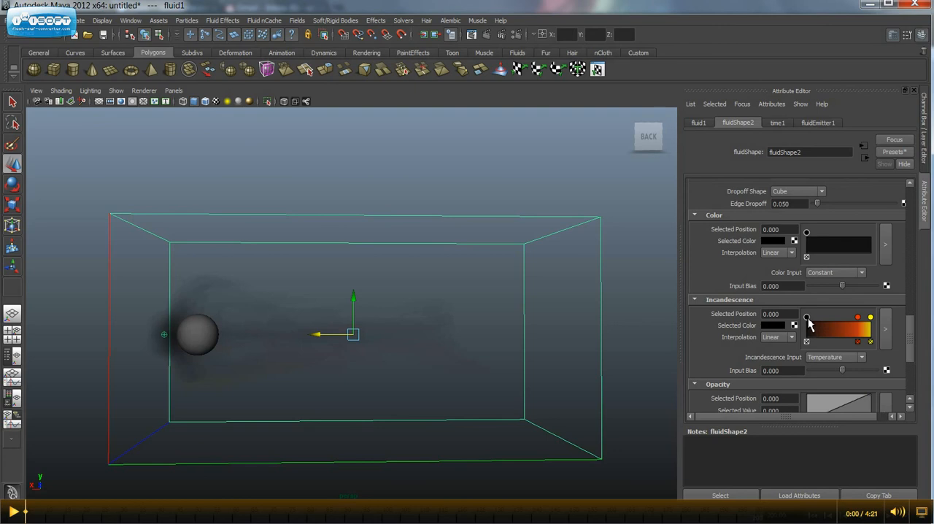
{"action": "mouse_move", "coordinate": [808, 320]}
{"action": "left_mouse_down"}
{"action": "mouse_move", "coordinate": [865, 319]}
{"action": "mouse_move", "coordinate": [839, 319]}
{"action": "mouse_move", "coordinate": [863, 328]}
{"action": "left_mouse_up"}
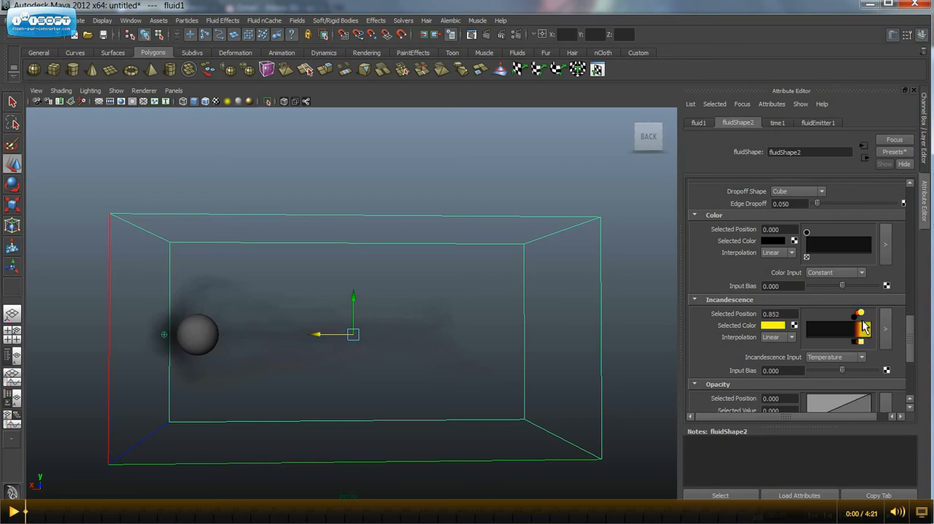
{"action": "left_click_drag", "start_coordinate": [870, 333], "coordinate": [879, 327]}
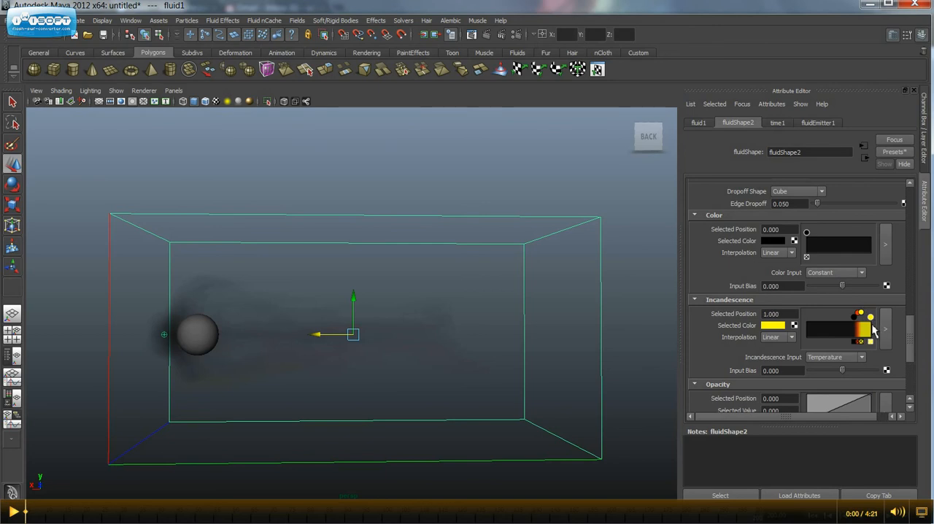
Lighten the Incandescence ramp's end marker at position 1.000 to a pale, nearly white yellow and select the black marker.
{"action": "left_click", "coordinate": [778, 333]}
{"action": "left_click_drag", "start_coordinate": [741, 360], "coordinate": [759, 359]}
{"action": "left_click", "coordinate": [855, 318]}
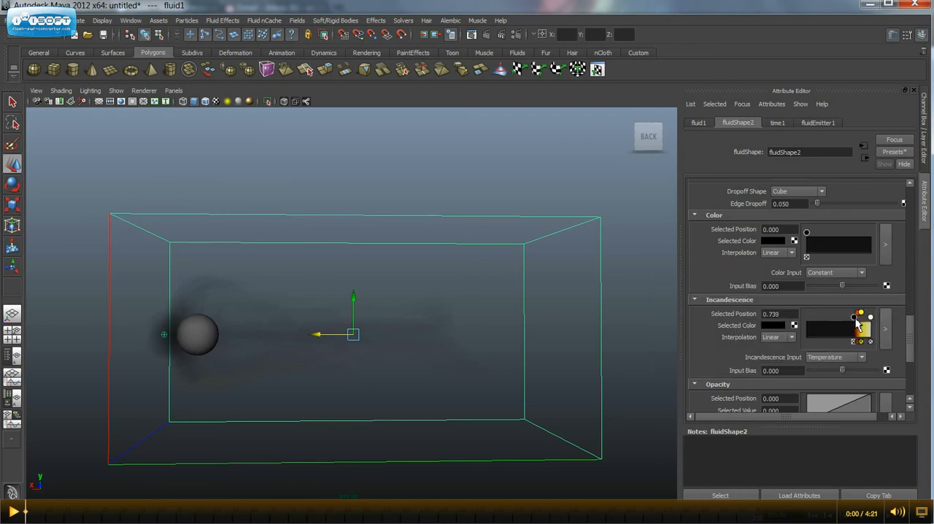
Set the Incandescence Input to Density and its Input Bias to about 0.882.
{"action": "left_click", "coordinate": [833, 357]}
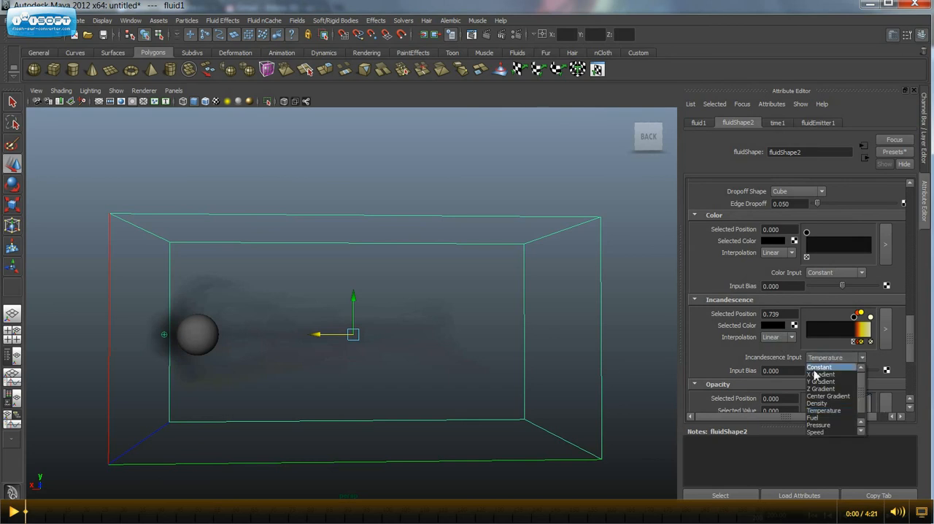
{"action": "left_click", "coordinate": [820, 409]}
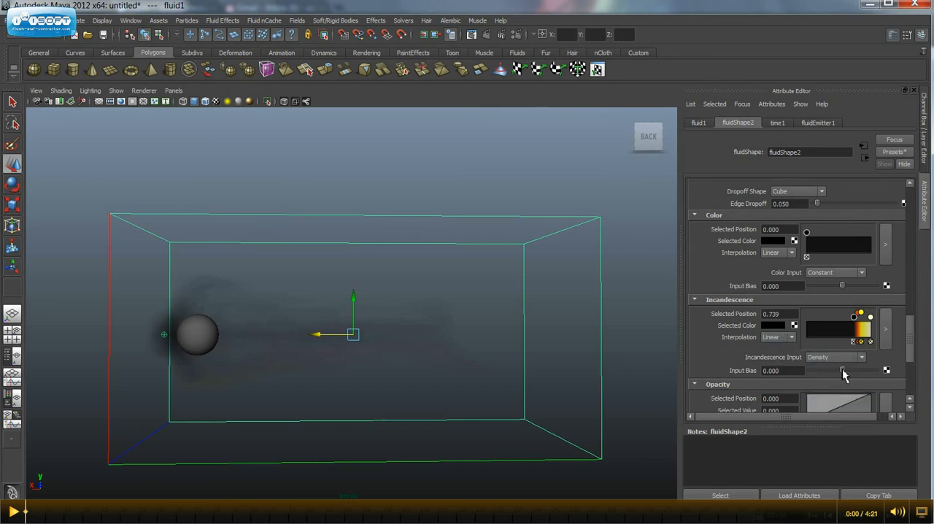
{"action": "left_click_drag", "start_coordinate": [843, 370], "coordinate": [874, 370]}
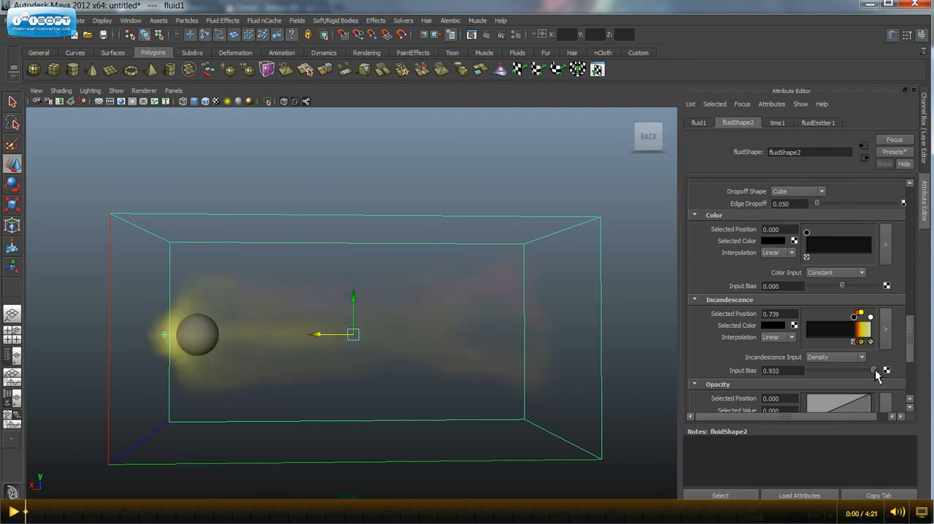
{"action": "left_click_drag", "start_coordinate": [875, 375], "coordinate": [877, 376]}
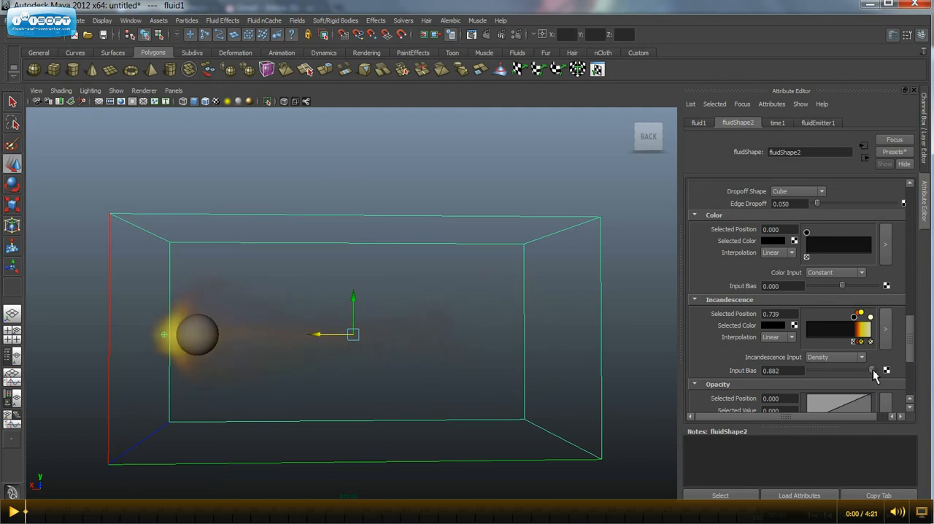
Set the fluid's Density Scale to 1.5 in the Density section of Contents Details.
{"action": "left_click_drag", "start_coordinate": [482, 323], "coordinate": [554, 324], "text": "alt"}
{"action": "scroll", "coordinate": [793, 333], "scroll_direction": "up", "scroll_amount": 15}
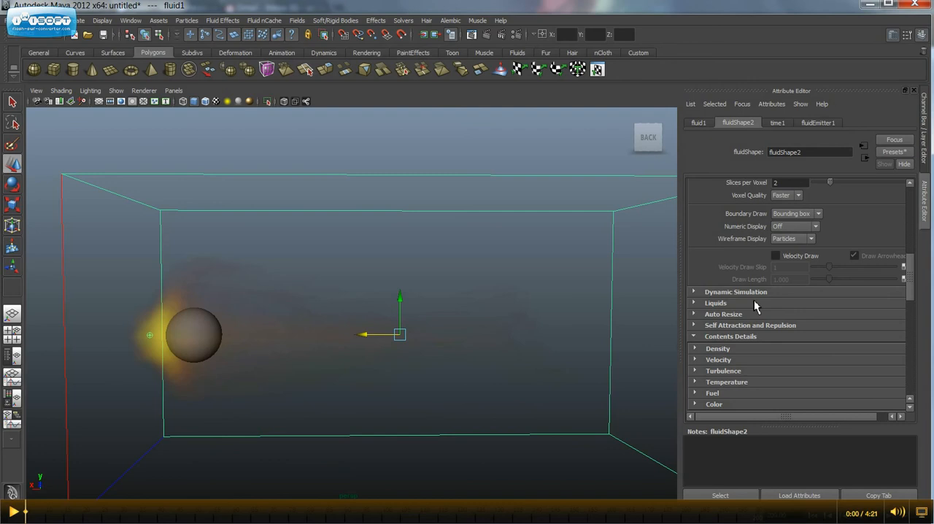
{"action": "scroll", "coordinate": [743, 294], "scroll_direction": "up", "scroll_amount": 1}
{"action": "scroll", "coordinate": [744, 296], "scroll_direction": "down", "scroll_amount": 7}
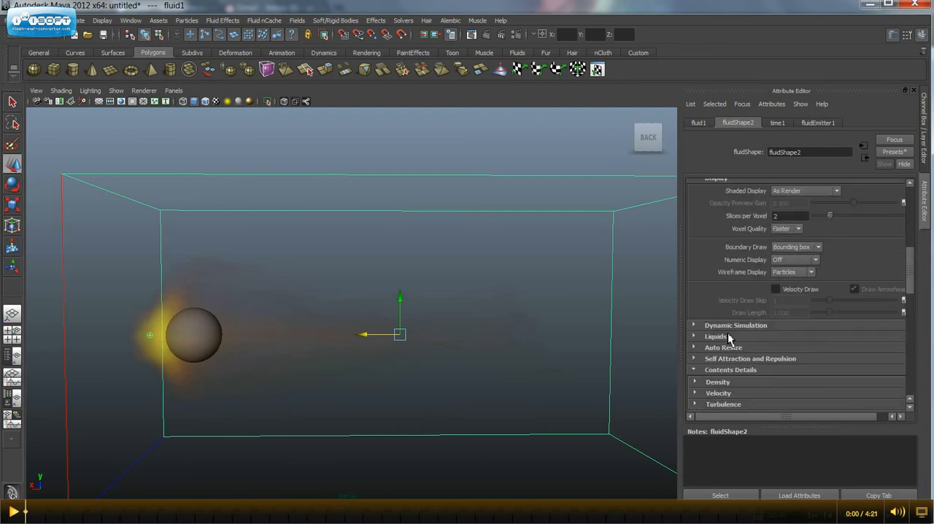
{"action": "left_click", "coordinate": [723, 383]}
{"action": "scroll", "coordinate": [725, 376], "scroll_direction": "down", "scroll_amount": 2}
{"action": "left_click_drag", "start_coordinate": [800, 332], "coordinate": [719, 327]}
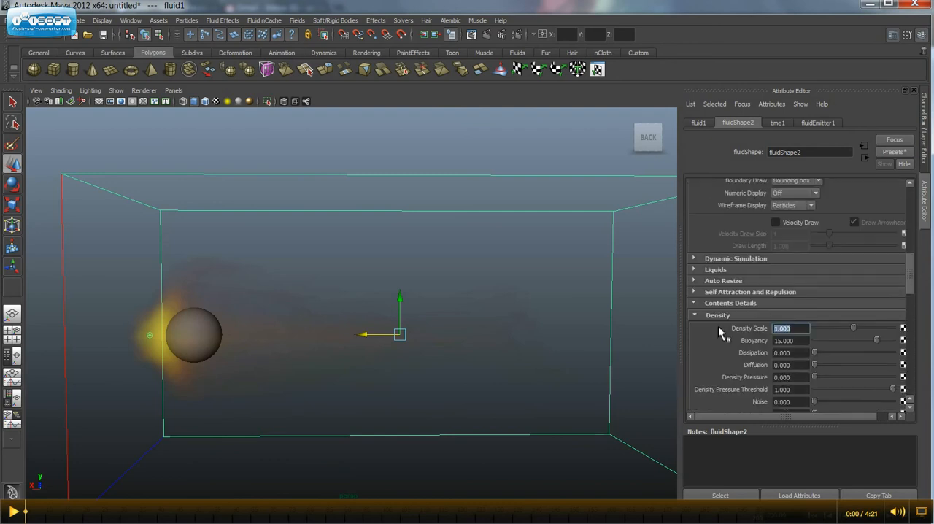
{"action": "type", "text": "1.5"}
{"action": "key", "text": "Return"}
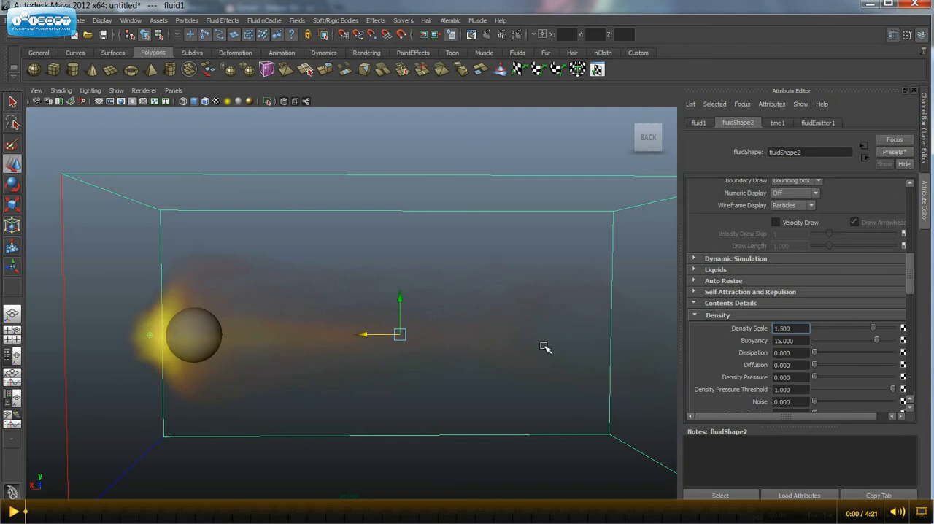
Replay the fluid simulation from the start and examine the flame and smoke trail around the sphere.
{"action": "left_click_drag", "start_coordinate": [542, 344], "coordinate": [378, 330], "text": "alt"}
{"action": "right_click_drag", "start_coordinate": [382, 330], "coordinate": [460, 329], "text": "alt"}
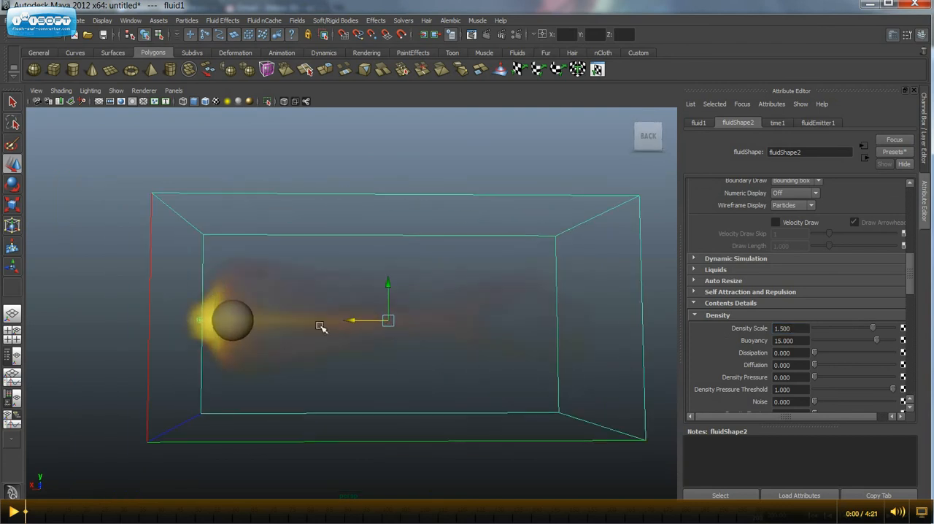
{"action": "right_click_drag", "start_coordinate": [321, 326], "coordinate": [359, 346], "text": "alt"}
{"action": "middle_click_drag", "start_coordinate": [359, 346], "coordinate": [429, 350], "text": "alt"}
{"action": "left_click", "coordinate": [816, 517]}
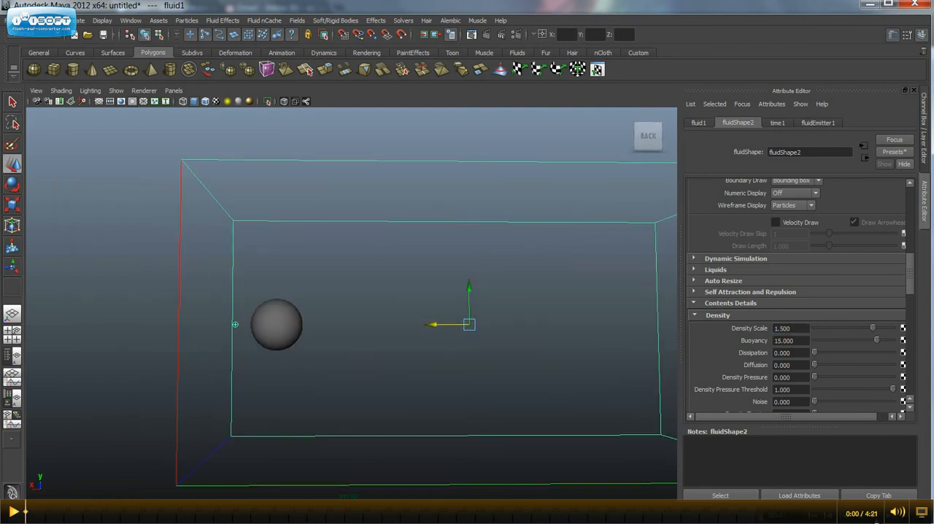
{"action": "left_click", "coordinate": [881, 517]}
{"action": "left_click_drag", "start_coordinate": [411, 362], "coordinate": [389, 362], "text": "alt"}
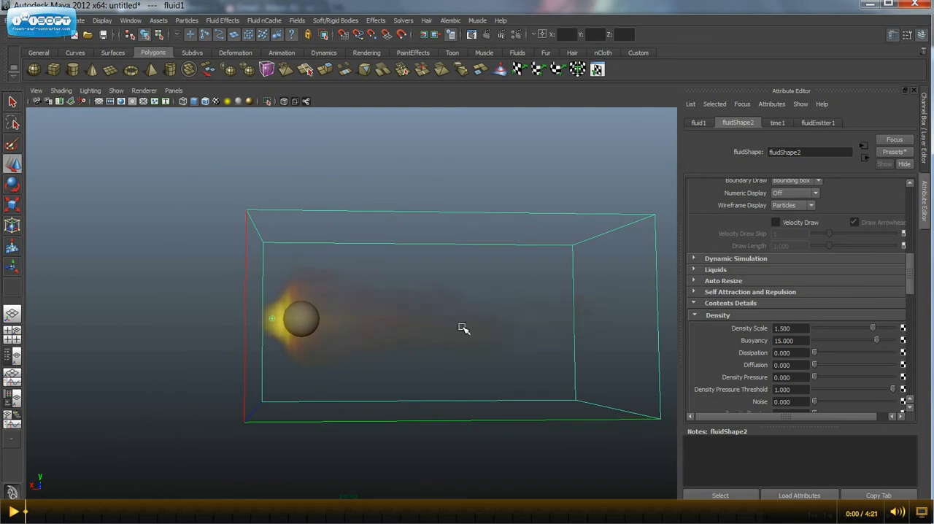
{"action": "left_click_drag", "start_coordinate": [359, 348], "coordinate": [382, 346], "text": "alt"}
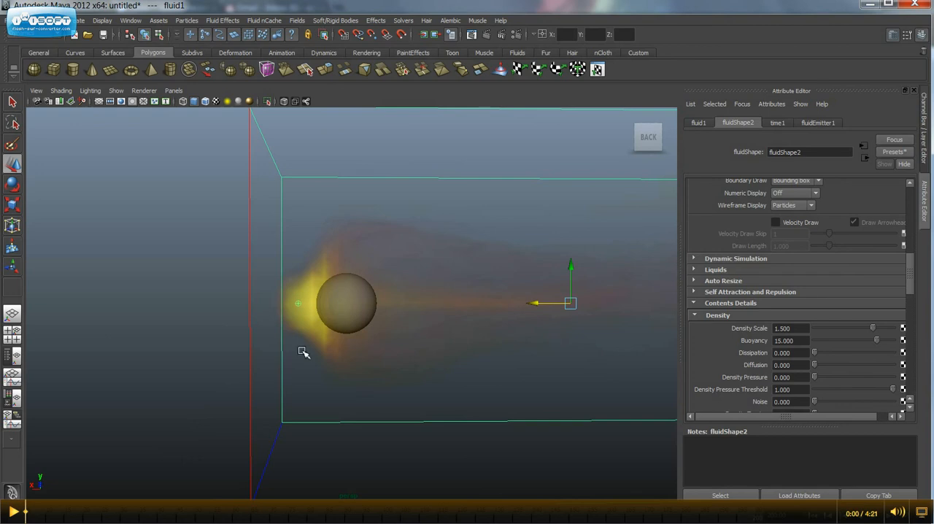
Render the current frame with Maya Software, re-render it with the mental ray renderer, and close the render window.
{"action": "left_click_drag", "start_coordinate": [492, 379], "coordinate": [398, 365], "text": "alt"}
{"action": "left_click", "coordinate": [487, 35]}
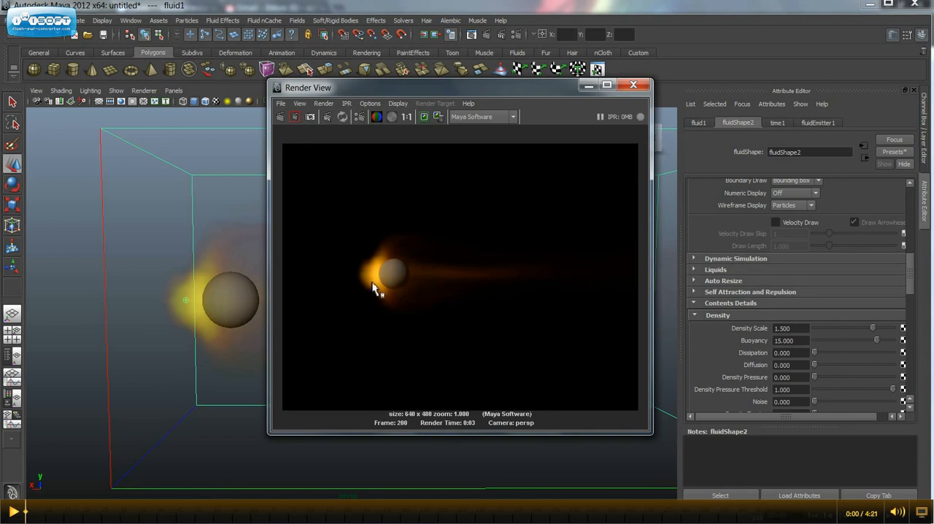
{"action": "left_click", "coordinate": [498, 117]}
{"action": "left_click", "coordinate": [474, 151]}
{"action": "left_click", "coordinate": [282, 117]}
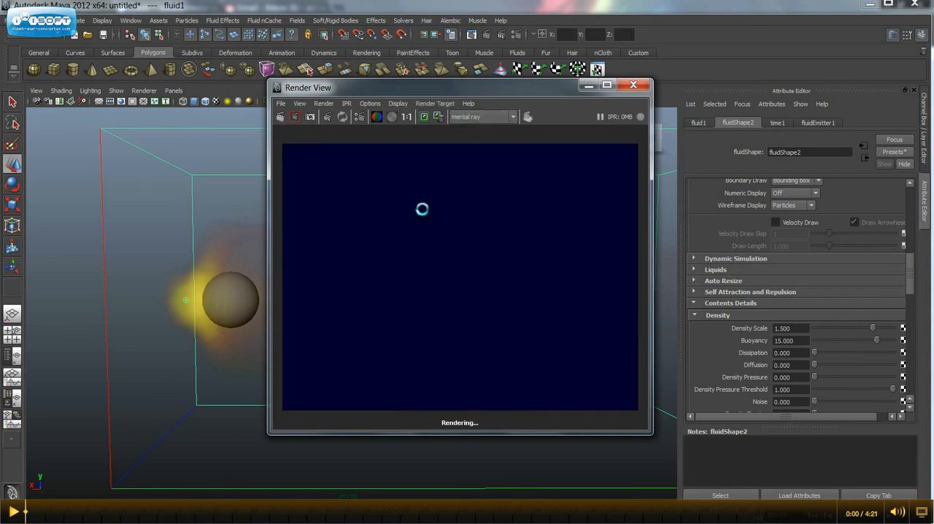
{"action": "left_click", "coordinate": [633, 85]}
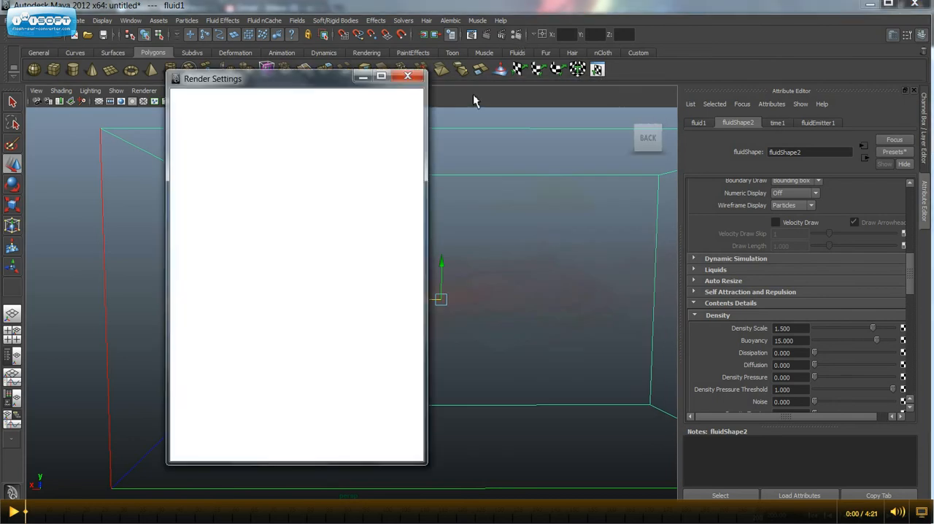
Set the mental ray quality preset to Production in the render settings, render the current frame, and close the render window.
{"action": "left_click", "coordinate": [235, 123]}
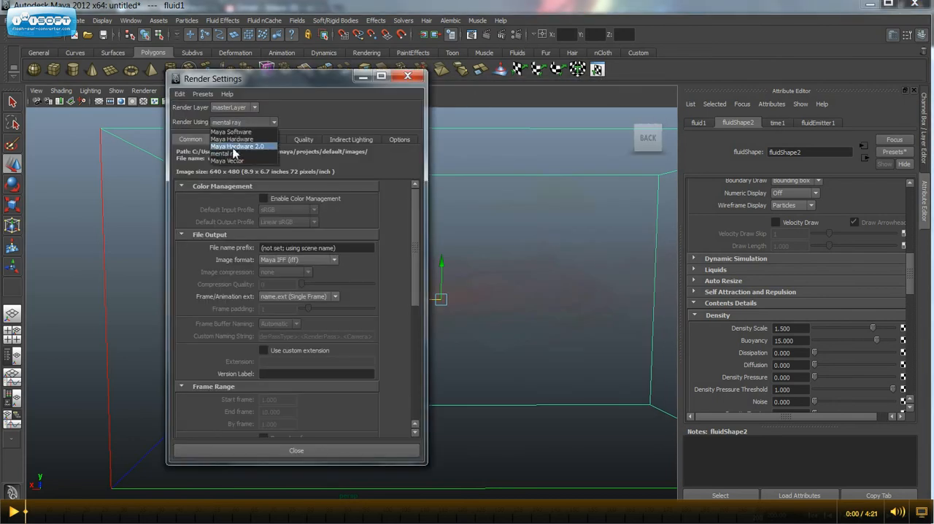
{"action": "left_click", "coordinate": [230, 152]}
{"action": "left_click", "coordinate": [302, 156]}
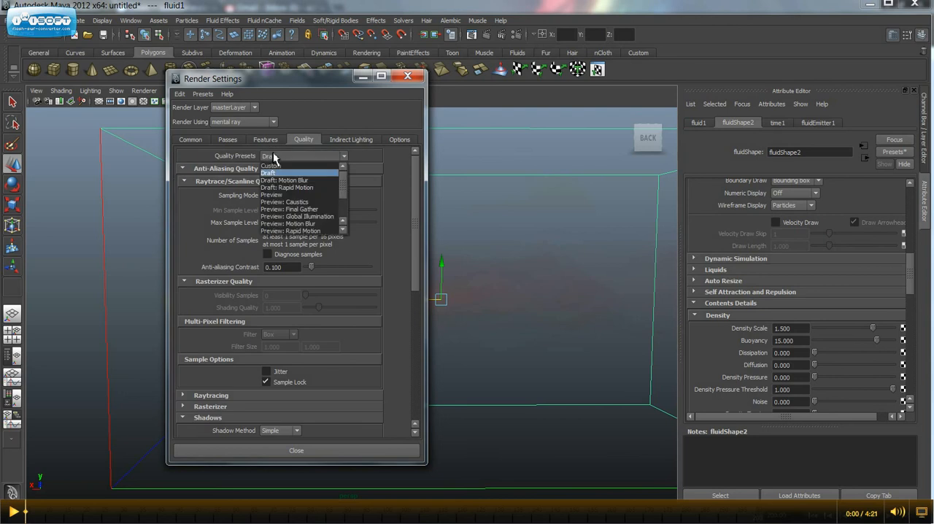
{"action": "scroll", "coordinate": [299, 199], "scroll_direction": "down", "scroll_amount": 2}
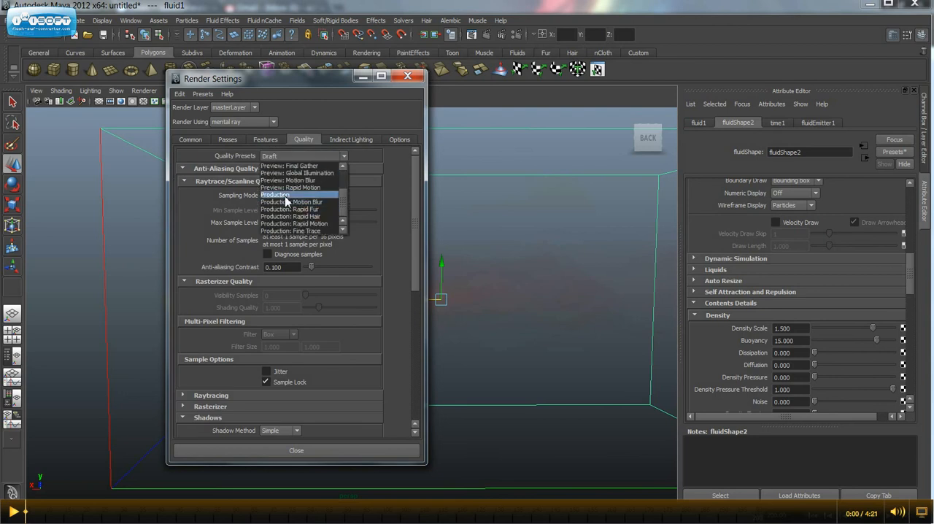
{"action": "left_click", "coordinate": [302, 192]}
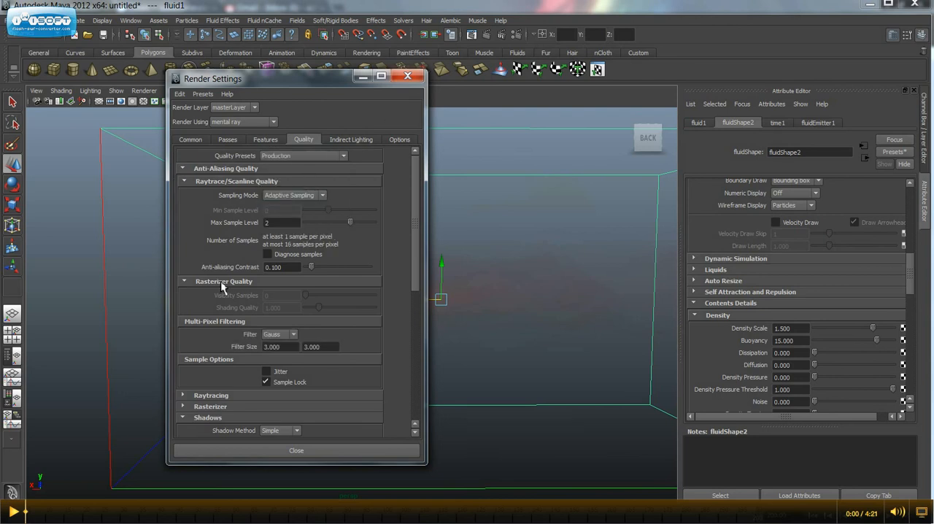
{"action": "left_click", "coordinate": [297, 450]}
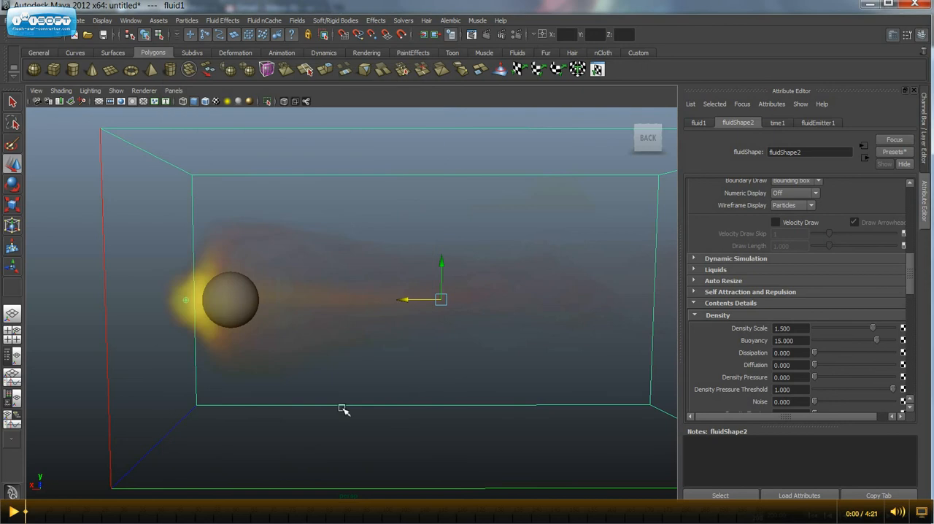
{"action": "left_click", "coordinate": [486, 35]}
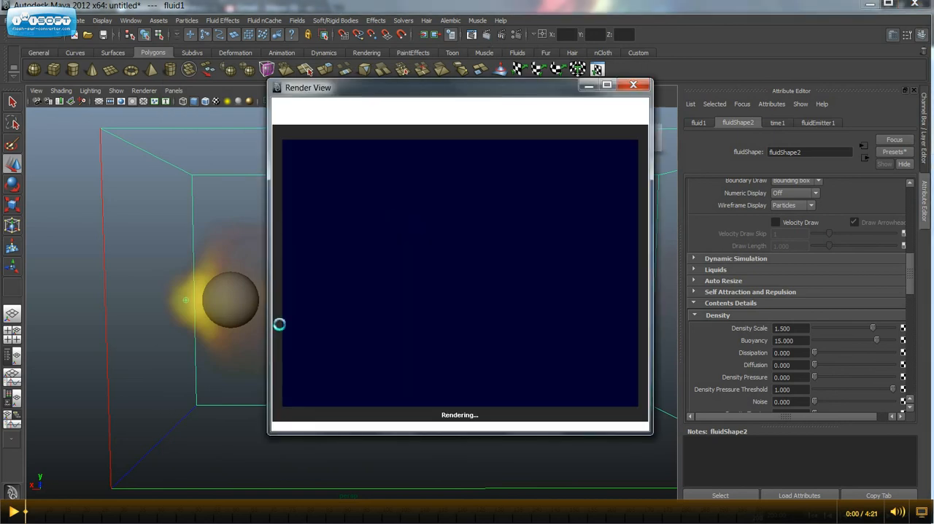
{"action": "left_click", "coordinate": [634, 85]}
Enable Self Shadow in the Lighting section of the fluid shape's attributes.
{"action": "scroll", "coordinate": [783, 335], "scroll_direction": "down", "scroll_amount": 3}
{"action": "scroll", "coordinate": [772, 339], "scroll_direction": "down", "scroll_amount": 7}
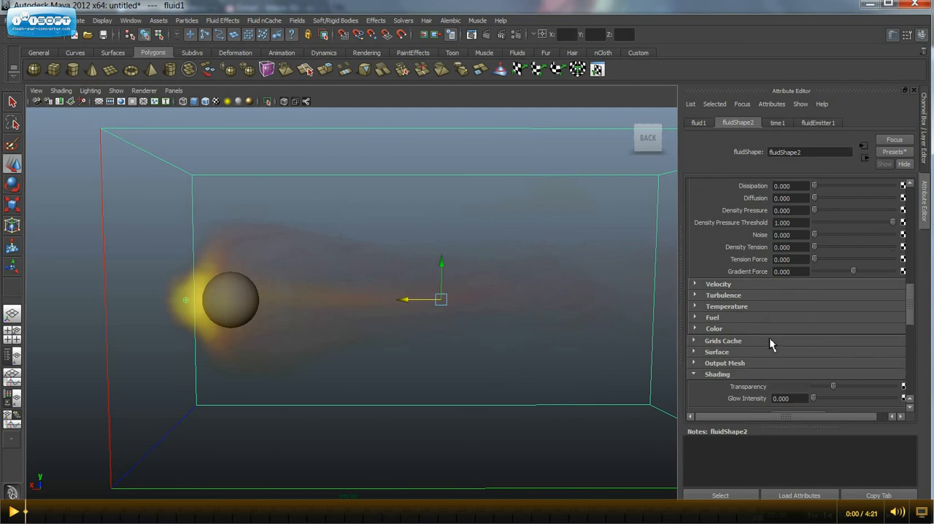
{"action": "scroll", "coordinate": [750, 291], "scroll_direction": "down", "scroll_amount": 2}
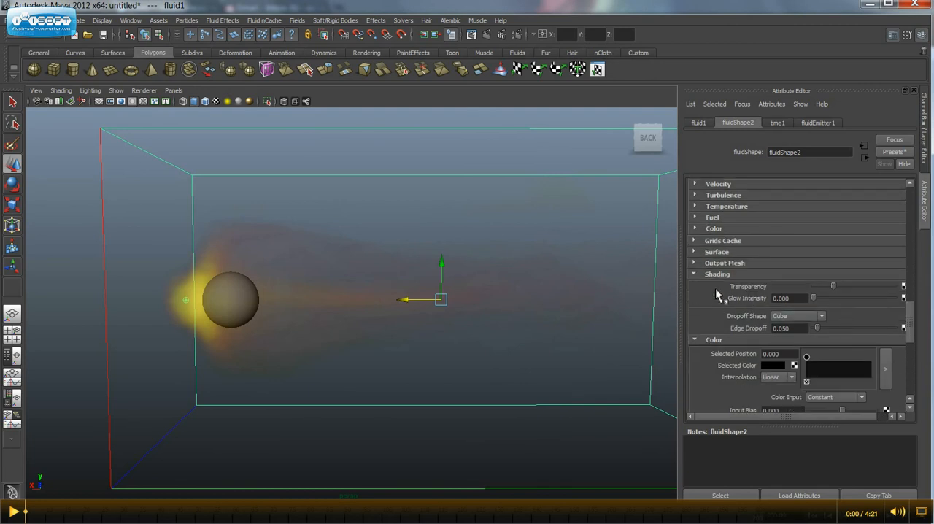
{"action": "scroll", "coordinate": [730, 296], "scroll_direction": "down", "scroll_amount": 8}
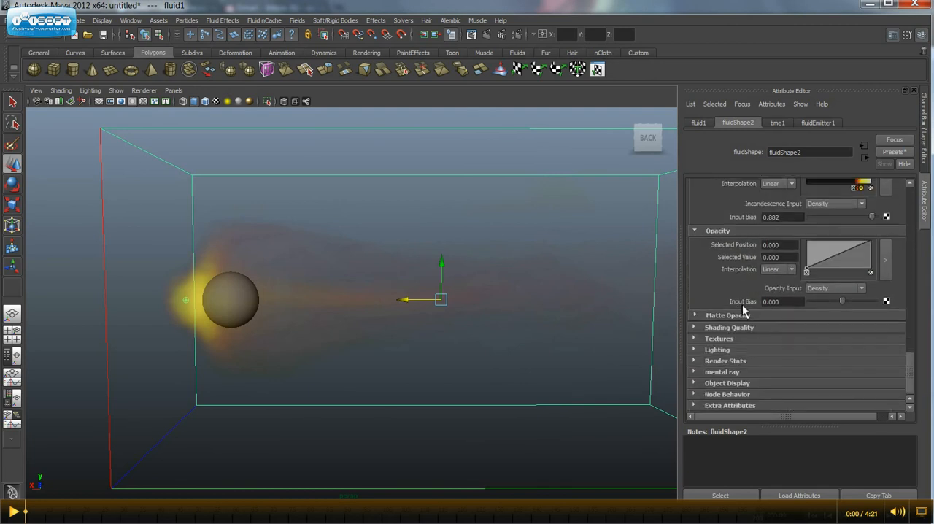
{"action": "left_click", "coordinate": [716, 349]}
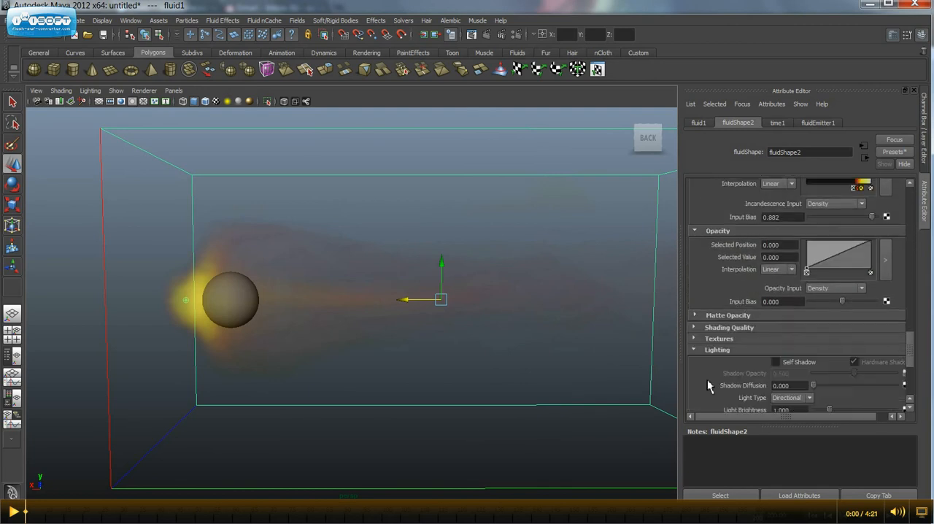
{"action": "left_click", "coordinate": [776, 362]}
{"action": "scroll", "coordinate": [778, 355], "scroll_direction": "down", "scroll_amount": 5}
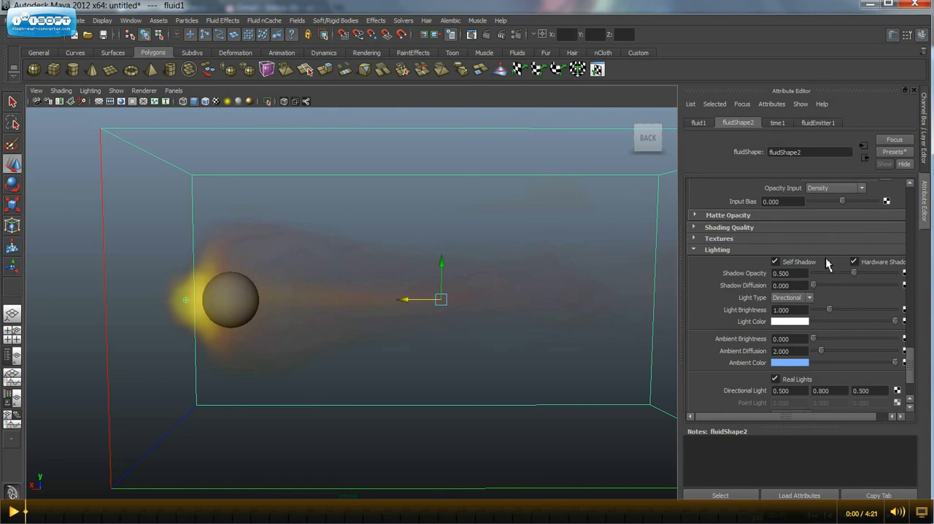
{"action": "scroll", "coordinate": [796, 370], "scroll_direction": "down", "scroll_amount": 3}
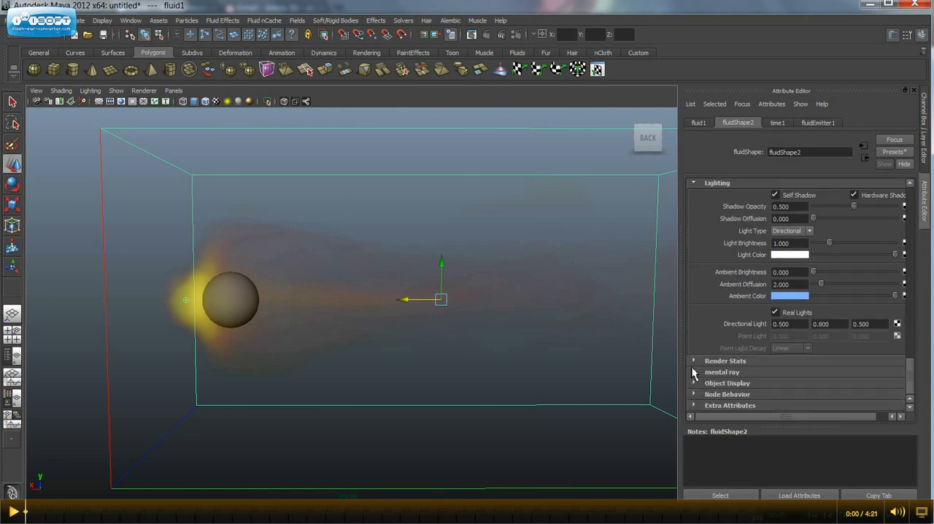
{"action": "scroll", "coordinate": [726, 365], "scroll_direction": "up", "scroll_amount": 3}
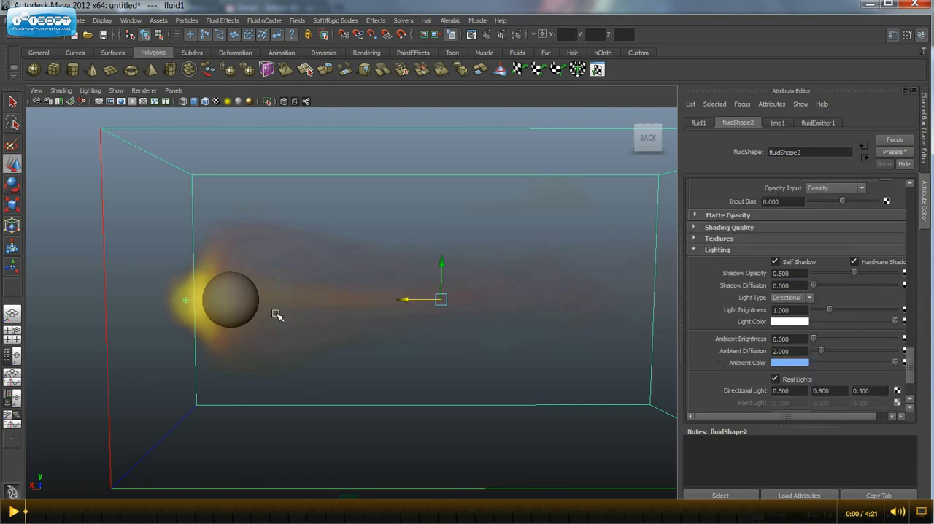
Set the fluid container's Base Resolution to 100.
{"action": "left_click_drag", "start_coordinate": [418, 281], "coordinate": [448, 177], "text": "alt"}
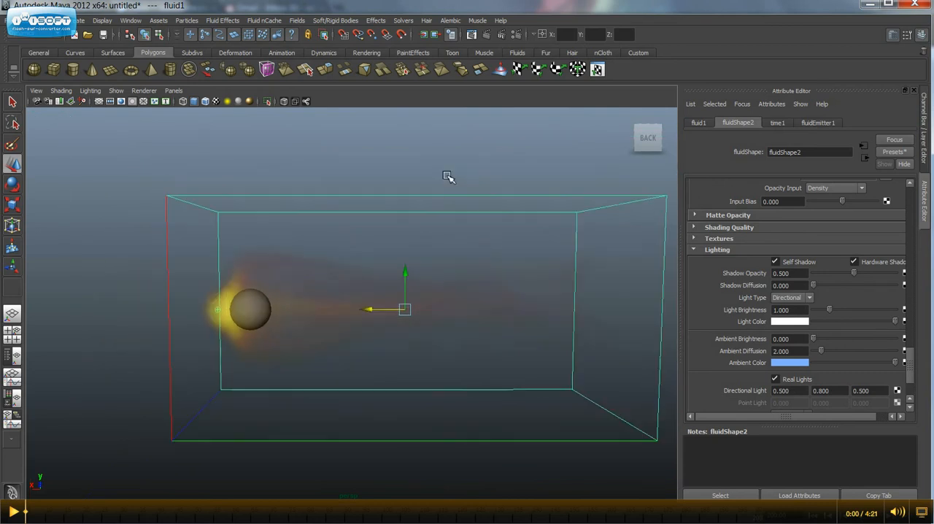
{"action": "scroll", "coordinate": [810, 294], "scroll_direction": "up", "scroll_amount": 15}
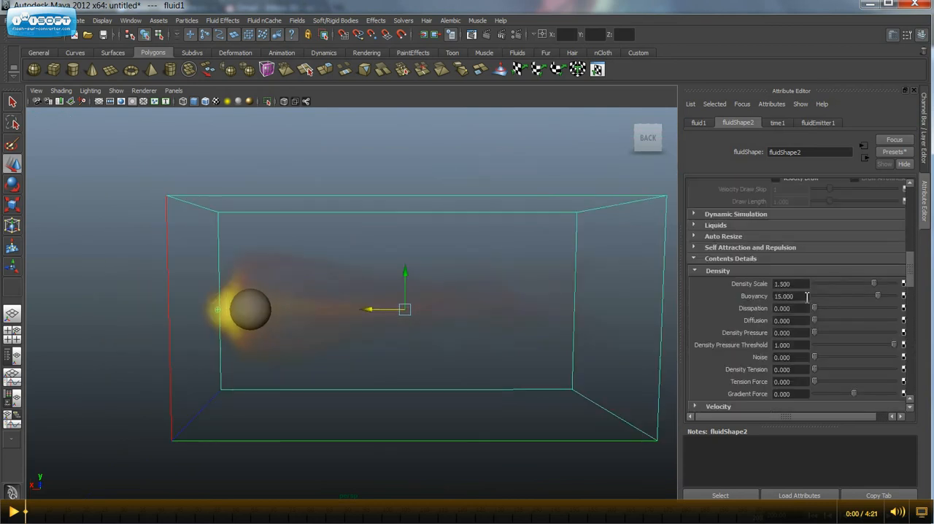
{"action": "scroll", "coordinate": [806, 296], "scroll_direction": "up", "scroll_amount": 10}
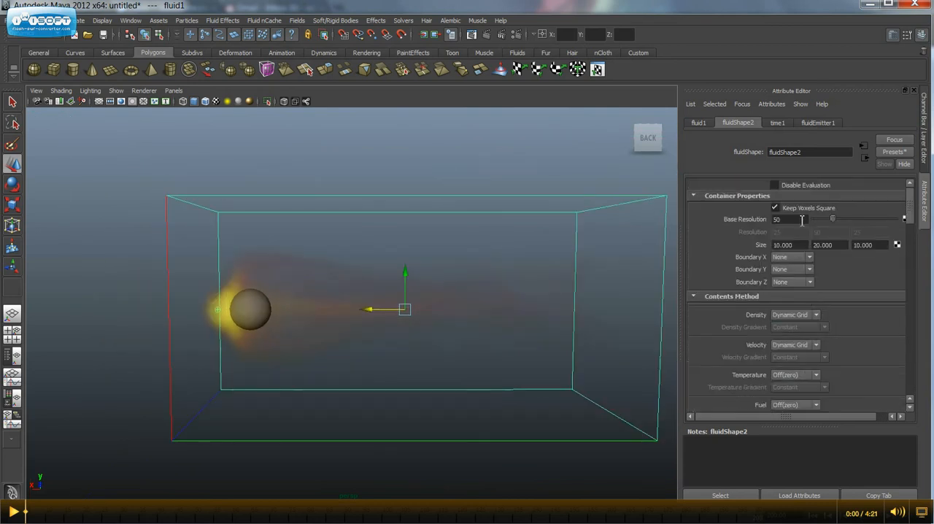
{"action": "left_click_drag", "start_coordinate": [802, 219], "coordinate": [734, 225]}
{"action": "key", "text": "Return"}
Play the fluid simulation and examine the fire and smoke flowing around the sphere from several angles.
{"action": "key", "text": "alt+v"}
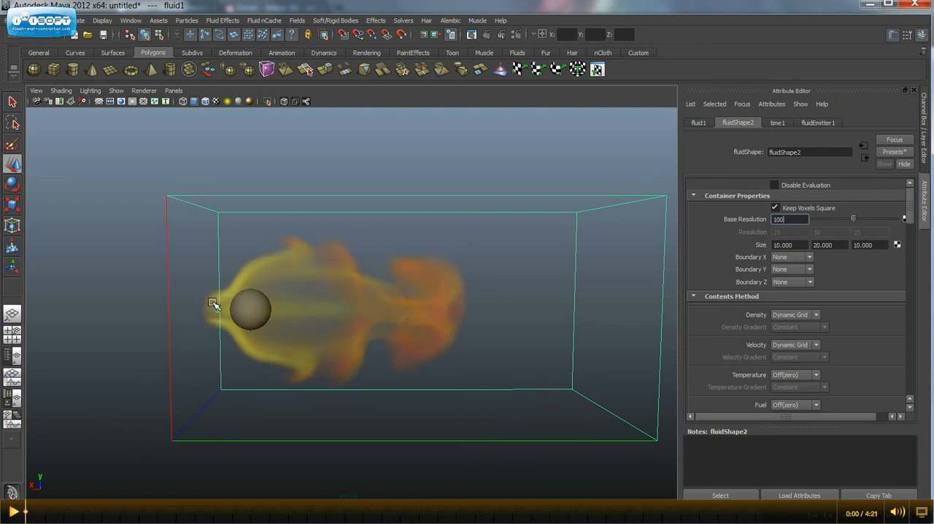
{"action": "left_click_drag", "start_coordinate": [217, 328], "coordinate": [238, 304], "text": "alt"}
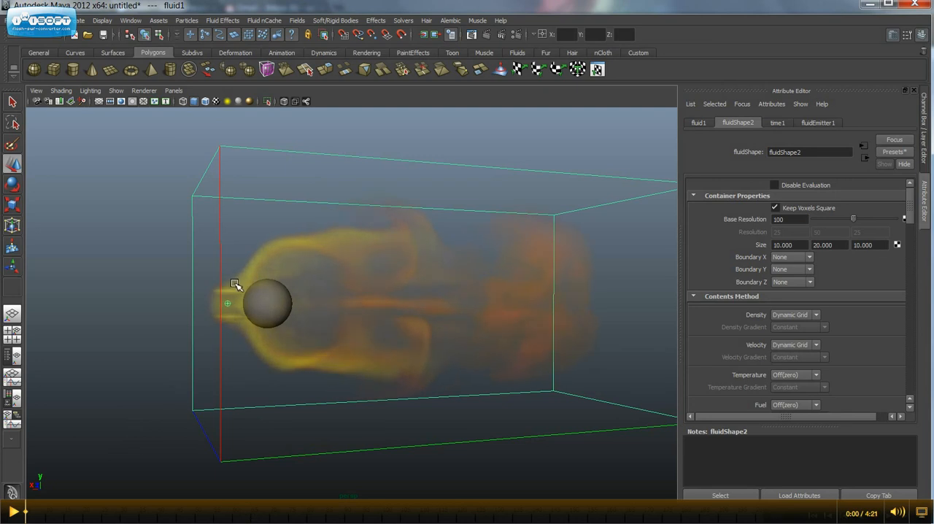
{"action": "left_click_drag", "start_coordinate": [261, 346], "coordinate": [226, 316], "text": "alt"}
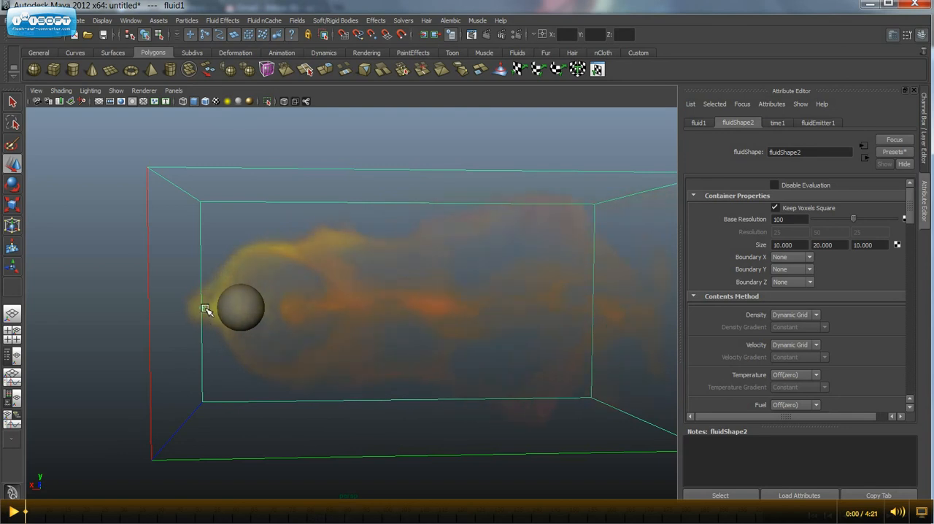
{"action": "key", "text": "w"}
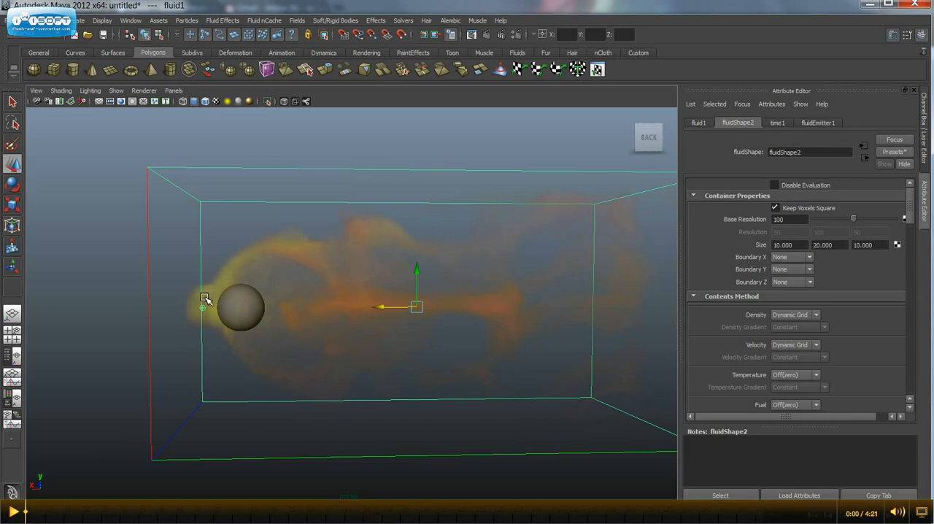
{"action": "left_click_drag", "start_coordinate": [225, 332], "coordinate": [265, 355], "text": "alt"}
{"action": "left_click_drag", "start_coordinate": [403, 348], "coordinate": [159, 344], "text": "alt"}
{"action": "middle_click_drag", "start_coordinate": [159, 343], "coordinate": [202, 330], "text": "alt"}
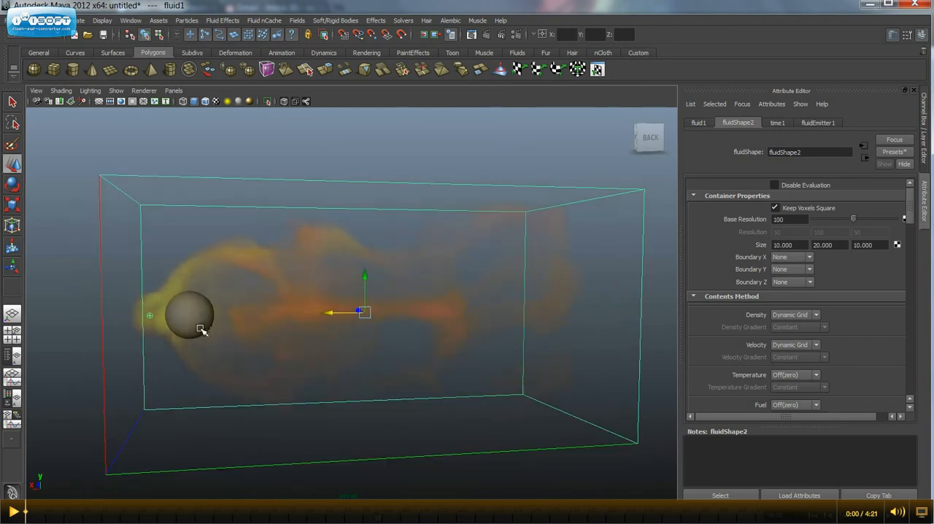
{"action": "left_click_drag", "start_coordinate": [186, 344], "coordinate": [258, 368], "text": "alt"}
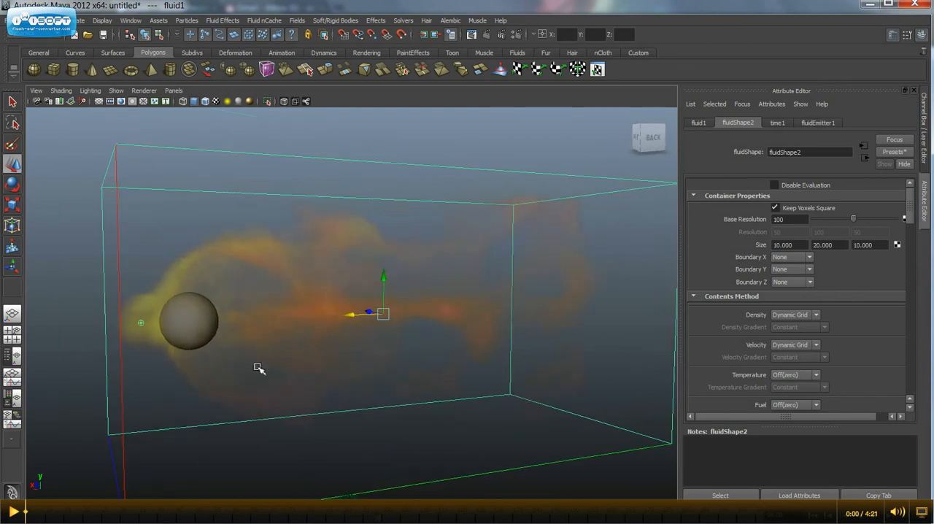